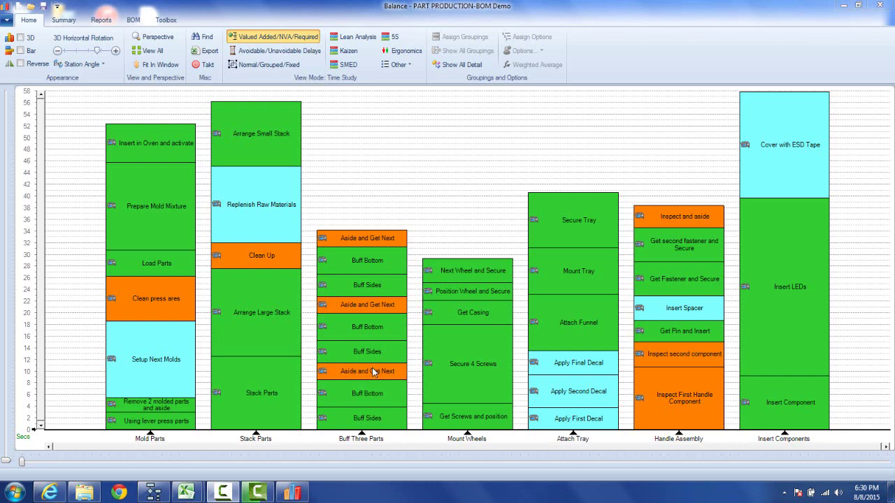
After viewing the Aside and Get Next video, insert an empty Comparison station before Mount Wheels.
{"action": "left_click", "coordinate": [323, 372]}
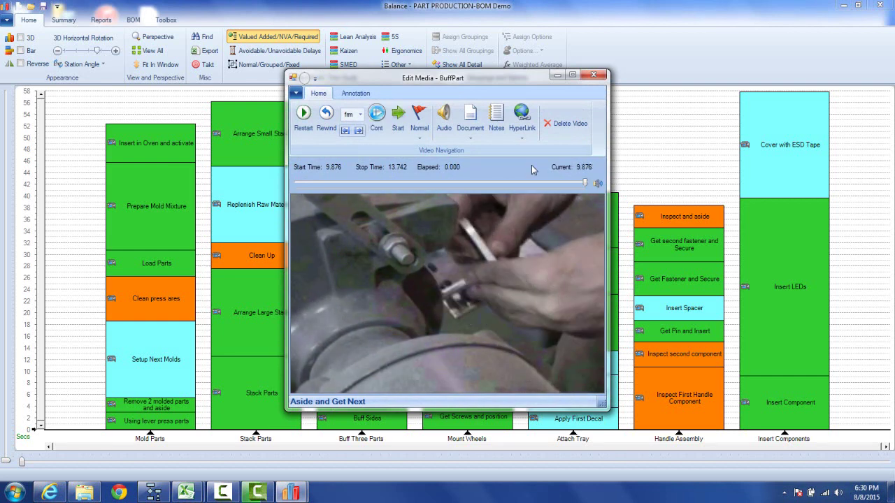
{"action": "left_click", "coordinate": [598, 75]}
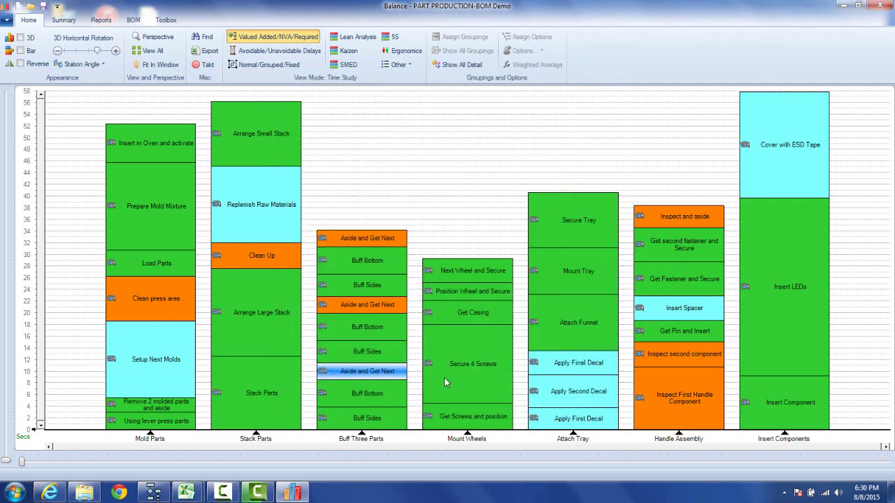
{"action": "right_click", "coordinate": [442, 439]}
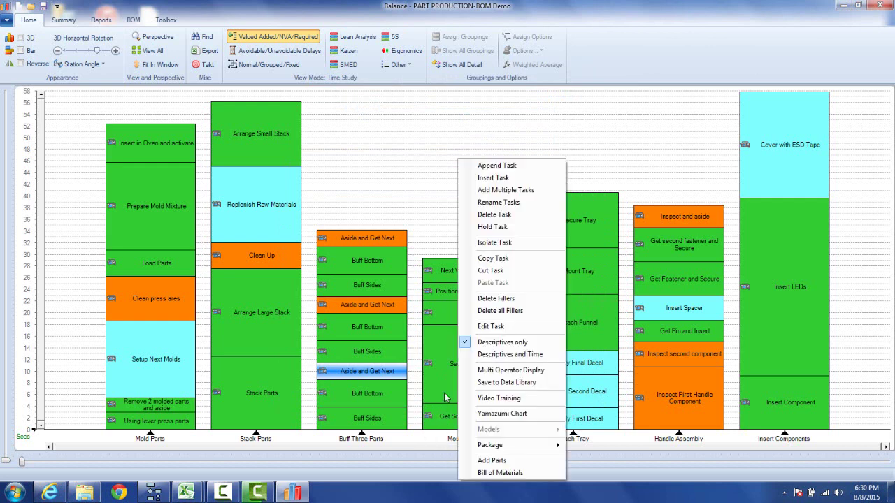
{"action": "left_click", "coordinate": [514, 178]}
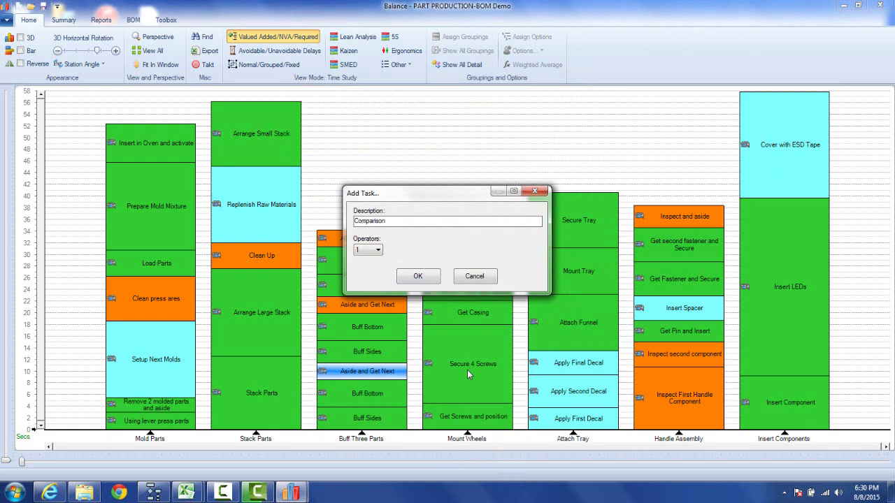
{"action": "left_click", "coordinate": [413, 279]}
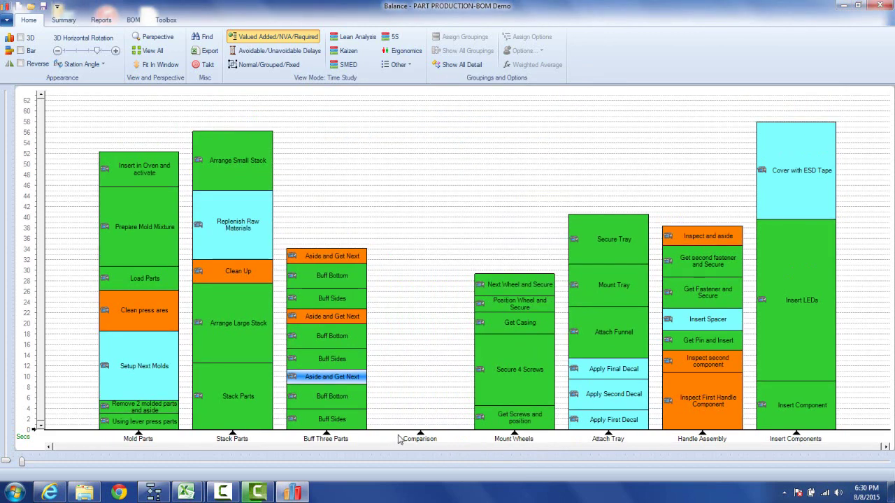
Open the Comparison QuickTimes worksheet and launch the generator on line 1's Description cell.
{"action": "right_click", "coordinate": [411, 418]}
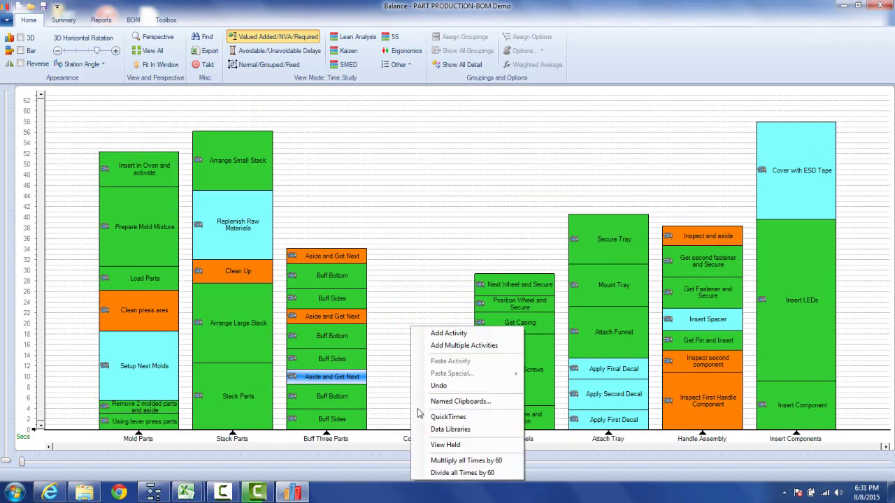
{"action": "left_click", "coordinate": [440, 417]}
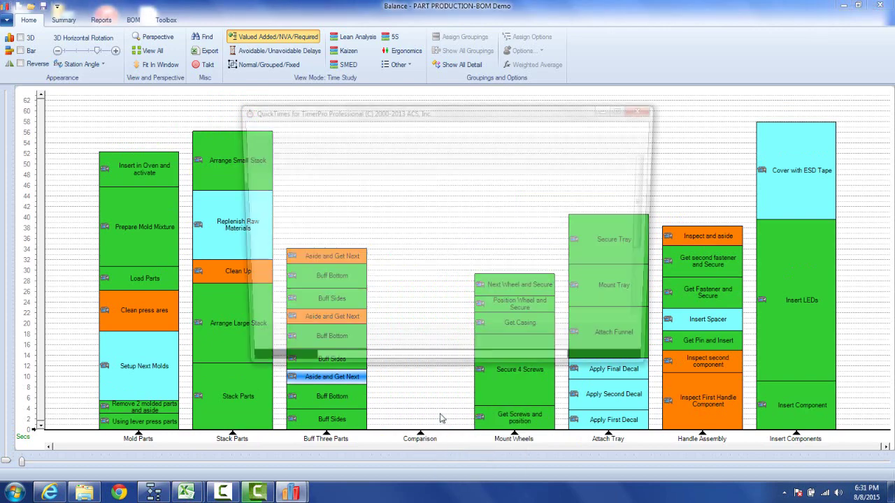
{"action": "left_click_drag", "start_coordinate": [470, 121], "coordinate": [634, 148]}
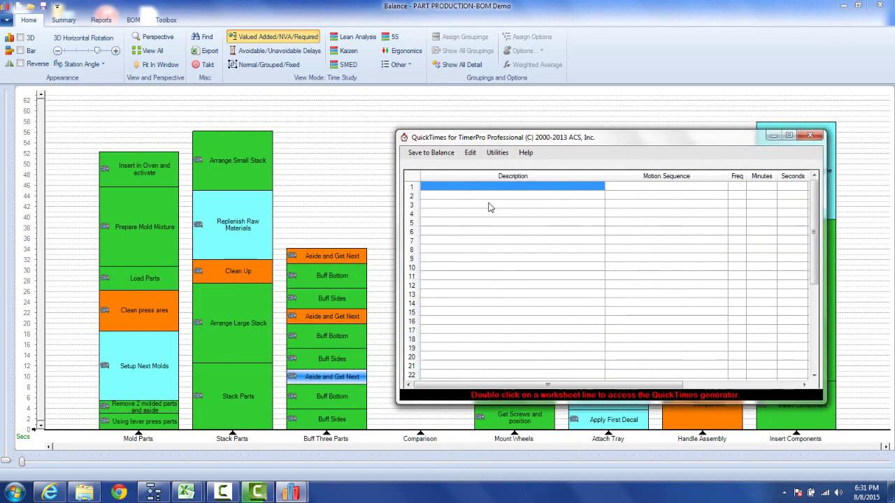
{"action": "left_click", "coordinate": [535, 191]}
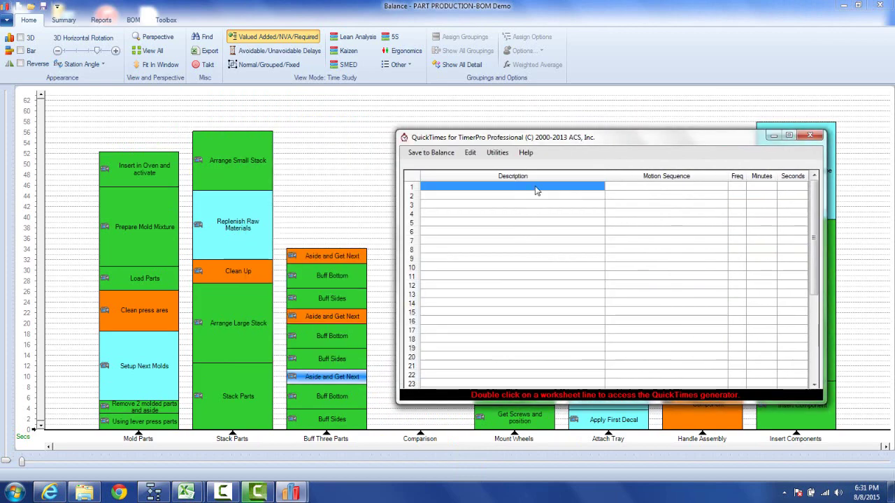
{"action": "double_click", "coordinate": [536, 191]}
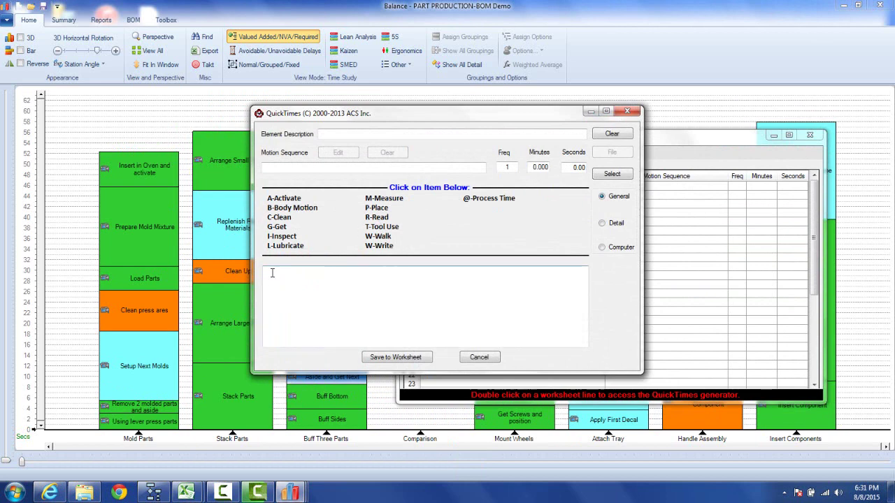
Build the motion sequence GS12 PE12: Get single part, exact-fit Place, both 9–15 inches.
{"action": "left_click", "coordinate": [278, 227]}
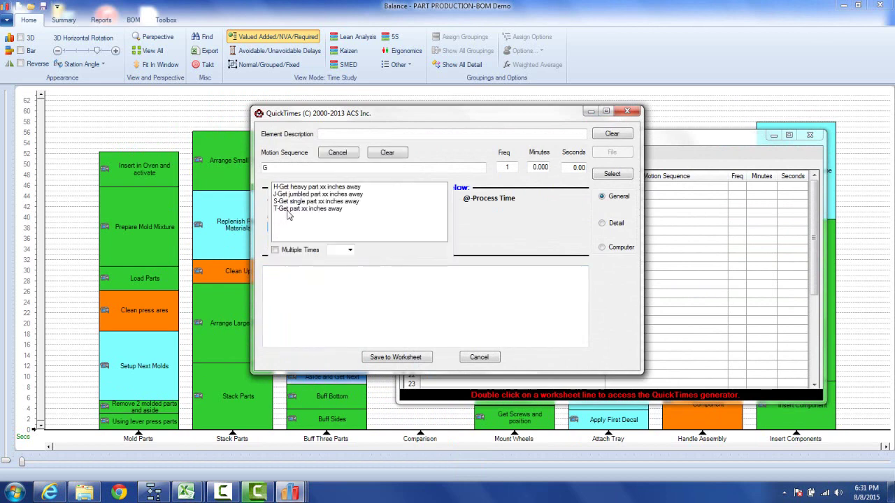
{"action": "left_click", "coordinate": [293, 202]}
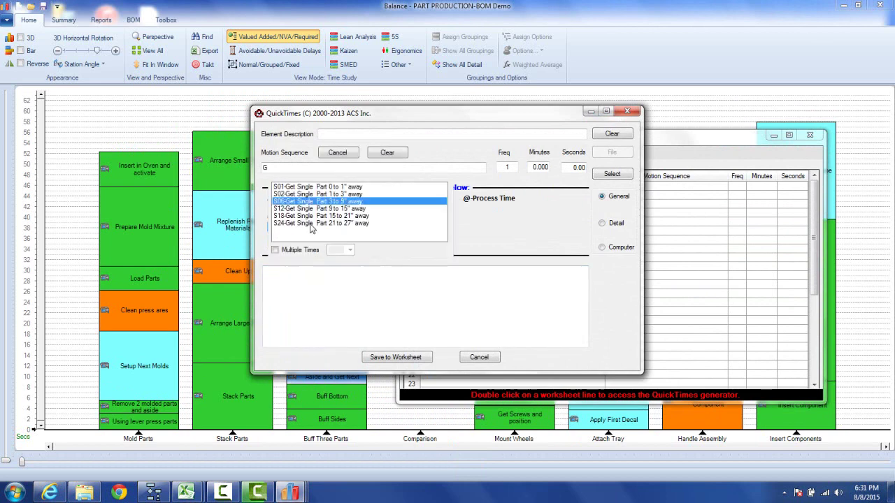
{"action": "left_click", "coordinate": [301, 209]}
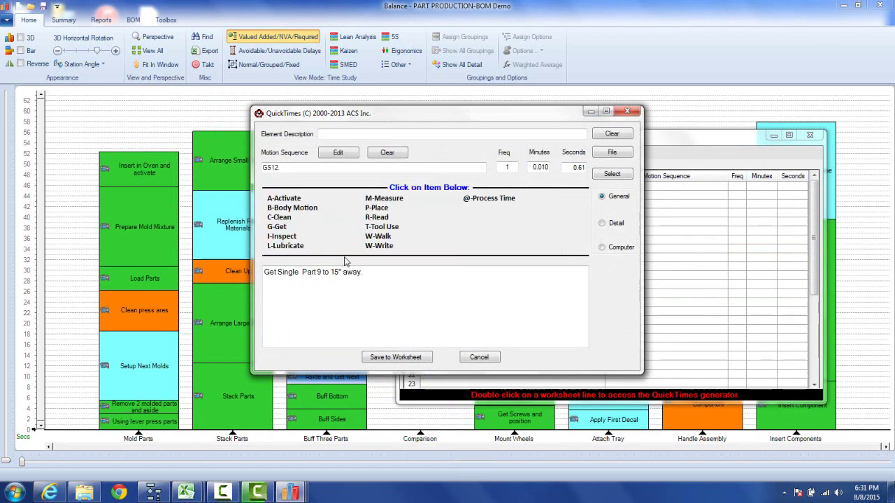
{"action": "left_click", "coordinate": [377, 208]}
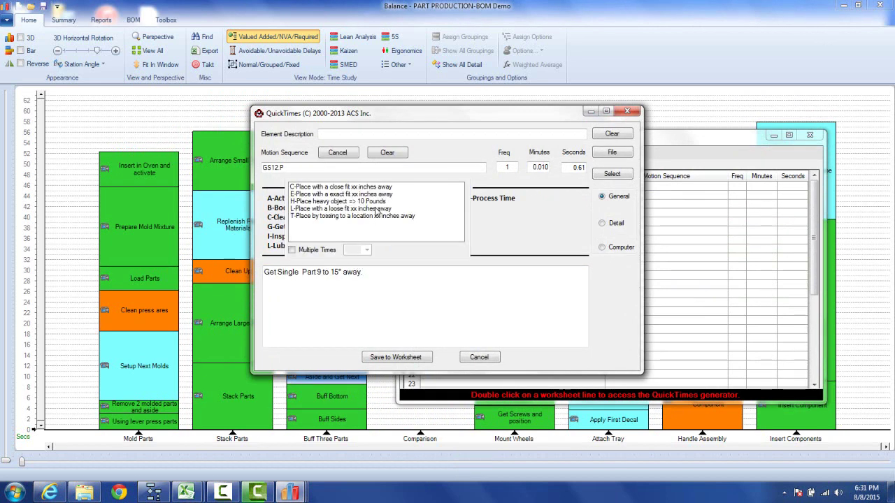
{"action": "left_click", "coordinate": [311, 195]}
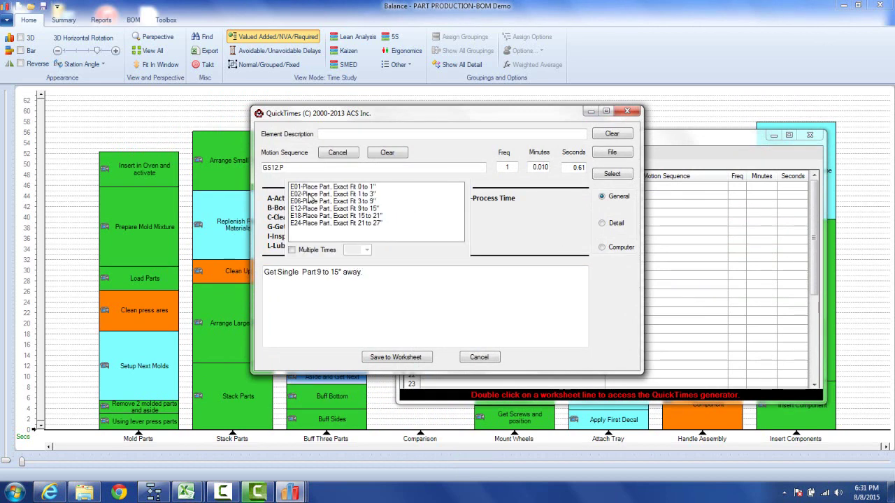
{"action": "left_click", "coordinate": [313, 208]}
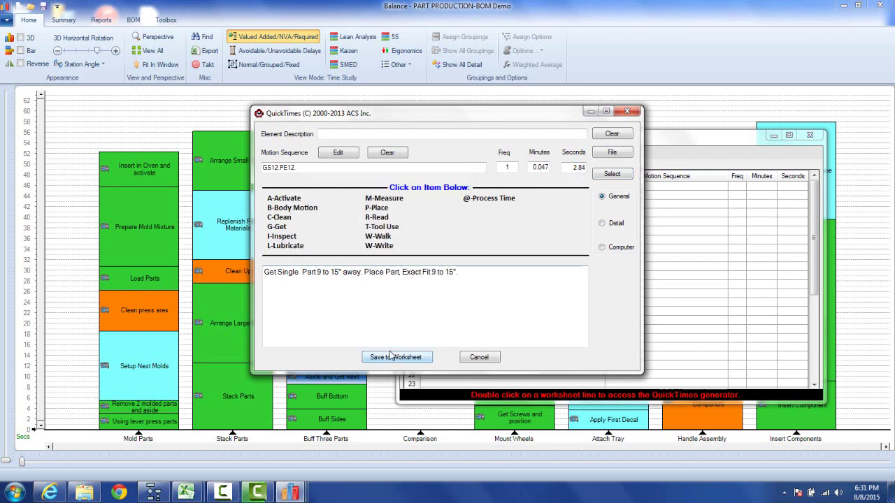
Describe the element as 'Aside and bring next part to machine' and save it to worksheet line 1.
{"action": "left_click", "coordinate": [340, 151]}
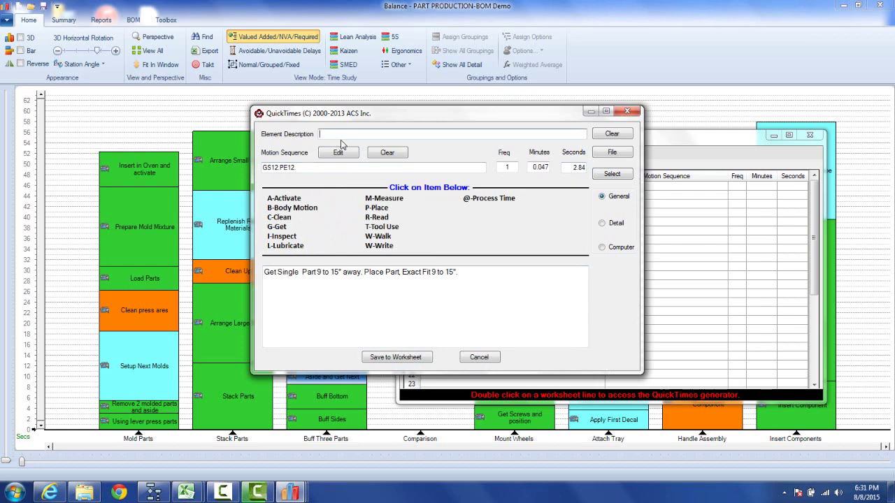
{"action": "type", "text": "As"}
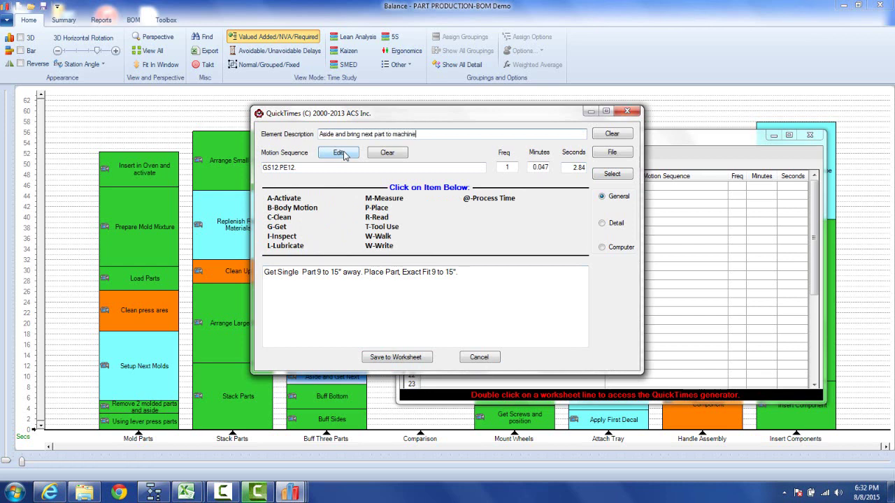
{"action": "left_click", "coordinate": [392, 359]}
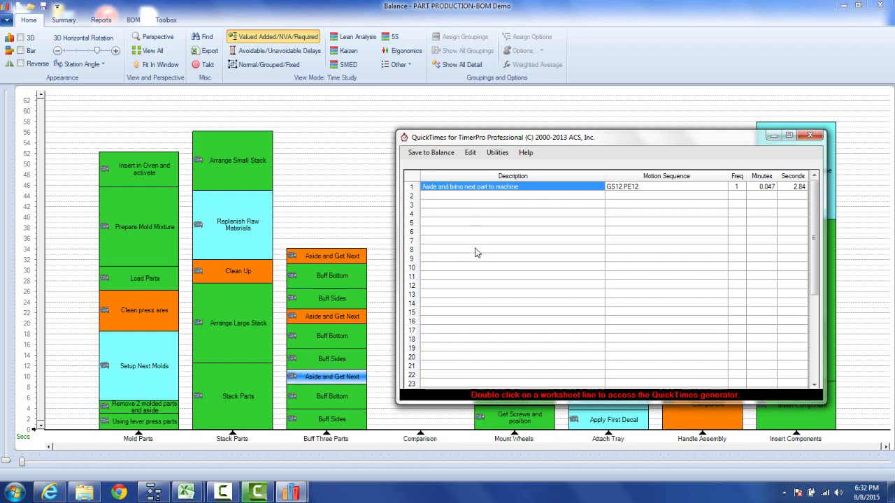
Send the element to the Comparison column and mark Buff Bottom's level across the chart.
{"action": "left_click", "coordinate": [448, 156]}
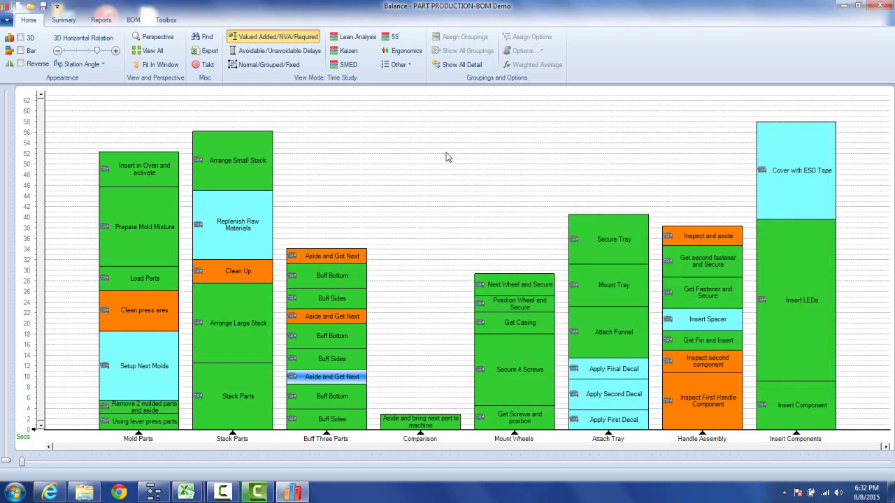
{"action": "right_click", "coordinate": [357, 396]}
{"action": "left_click", "coordinate": [388, 380]}
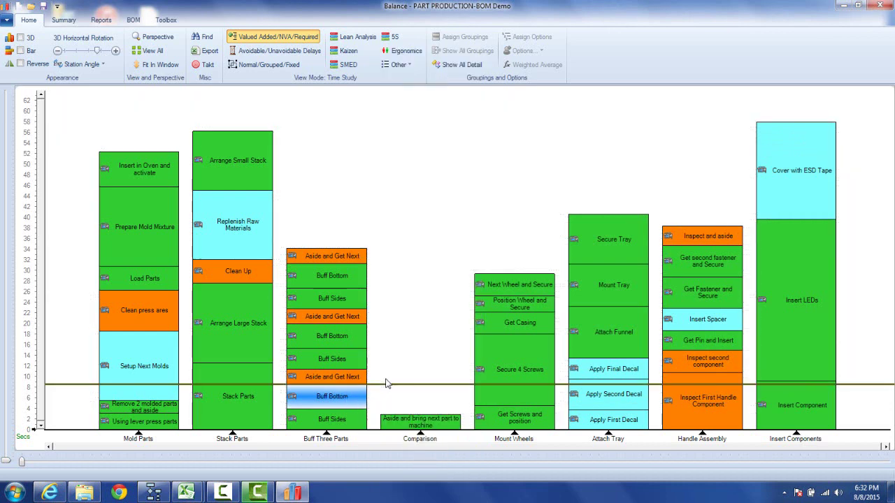
Start the Comparison activity from the Buff Bottom mark, leaving a Filler block beneath it.
{"action": "right_click", "coordinate": [410, 424]}
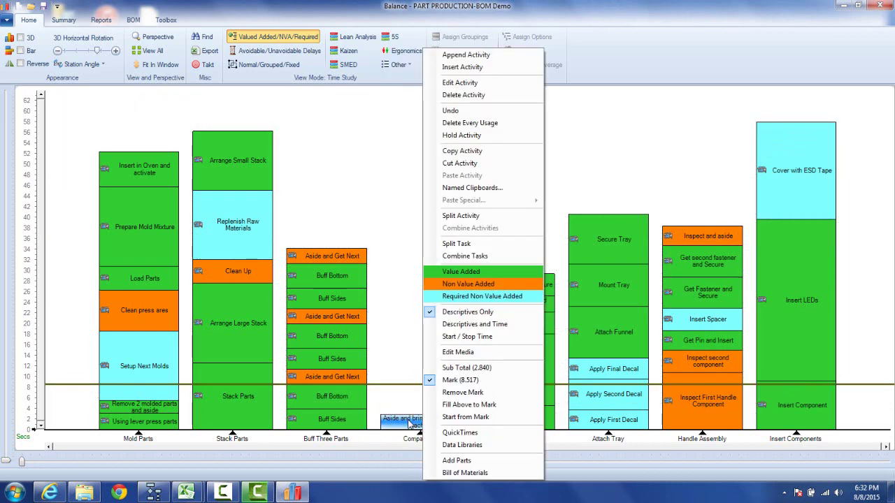
{"action": "left_click", "coordinate": [447, 417]}
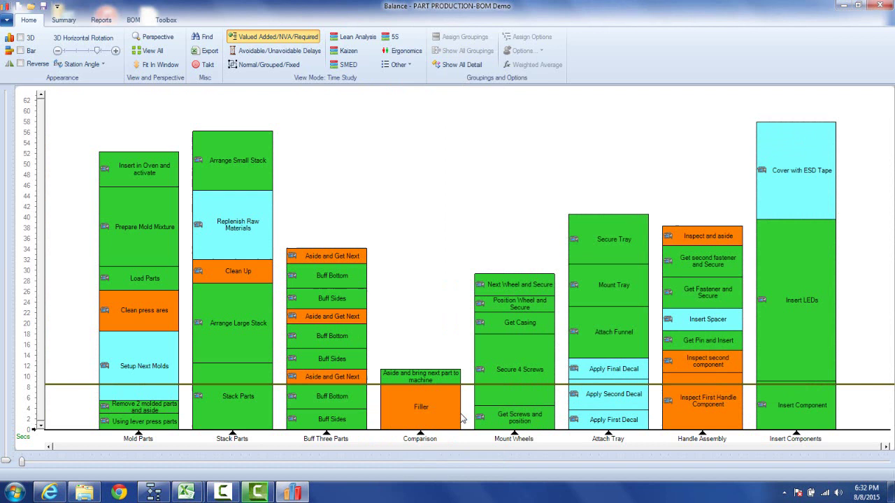
{"action": "mouse_move", "coordinate": [396, 380]}
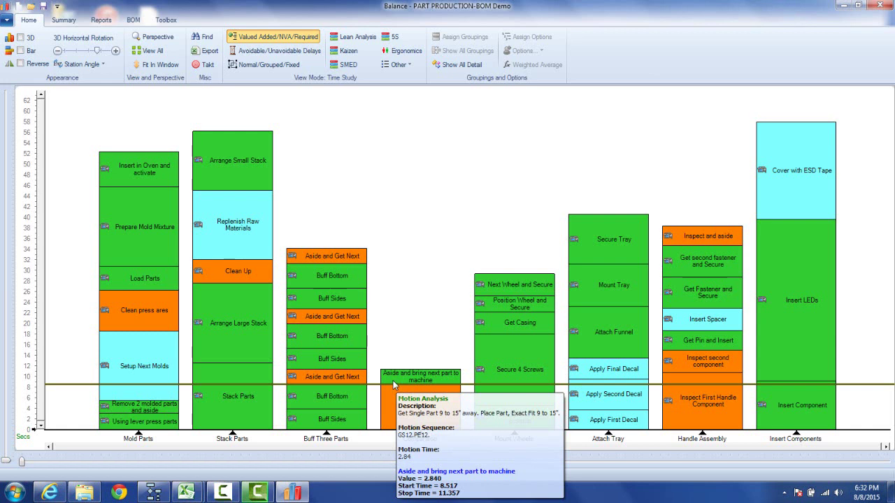
{"action": "mouse_move", "coordinate": [348, 381]}
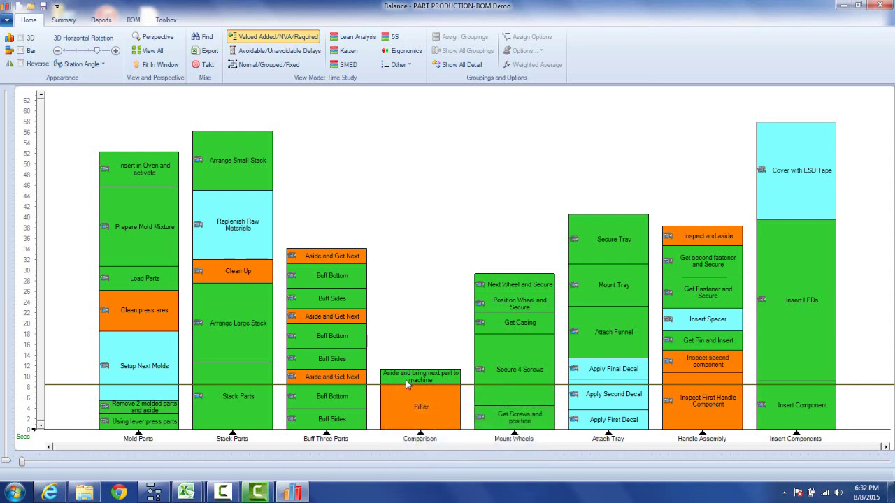
Remove the Comparison column and takt line, then export the Motion Analysis report to Excel.
{"action": "left_click", "coordinate": [412, 359]}
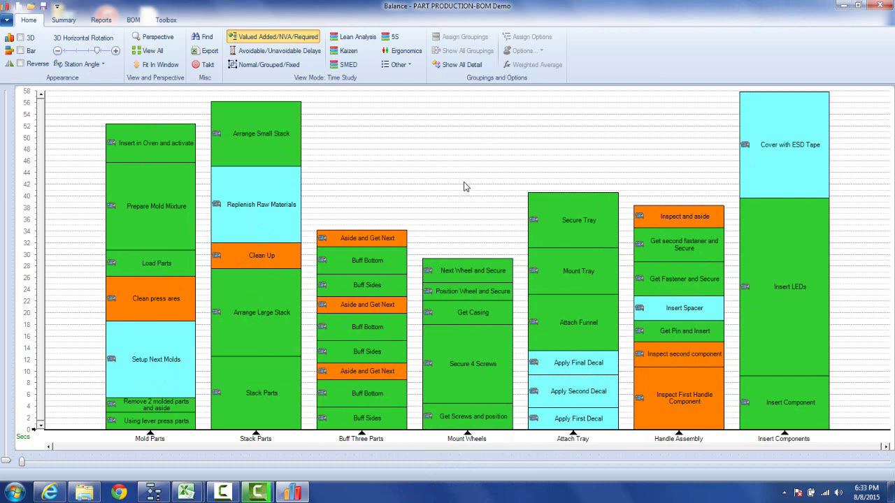
{"action": "left_click", "coordinate": [101, 20]}
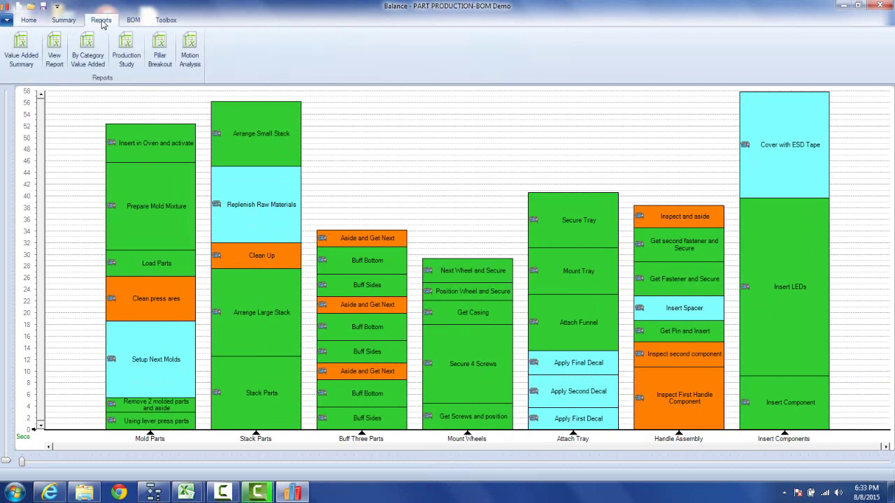
{"action": "left_click", "coordinate": [198, 50]}
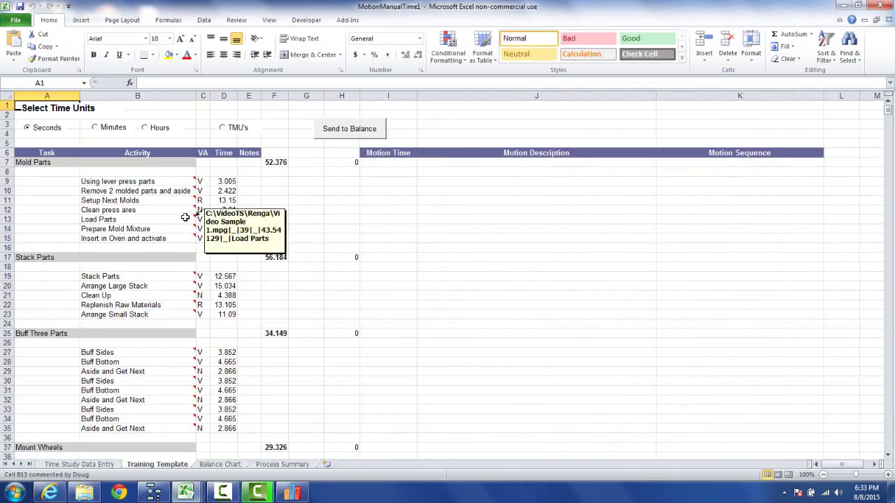
Widen column B and play the Aside and Get Next clip from cell B29.
{"action": "left_click_drag", "start_coordinate": [196, 96], "coordinate": [228, 95]}
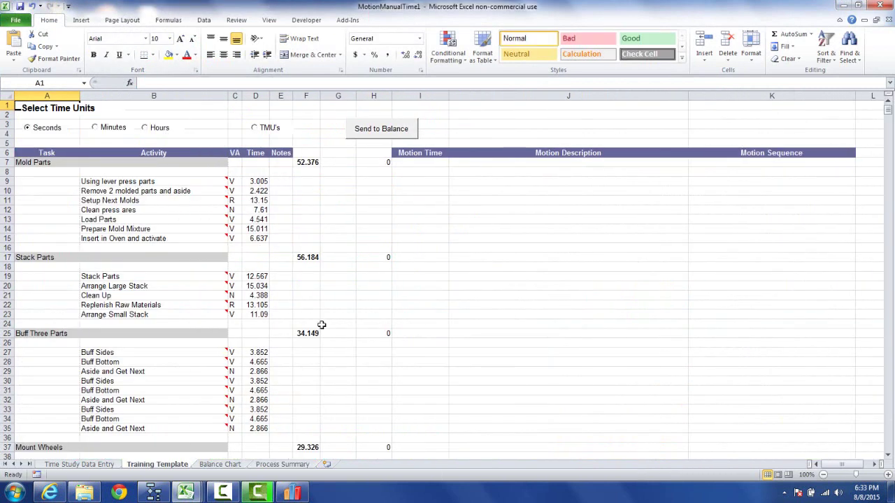
{"action": "left_click", "coordinate": [120, 371]}
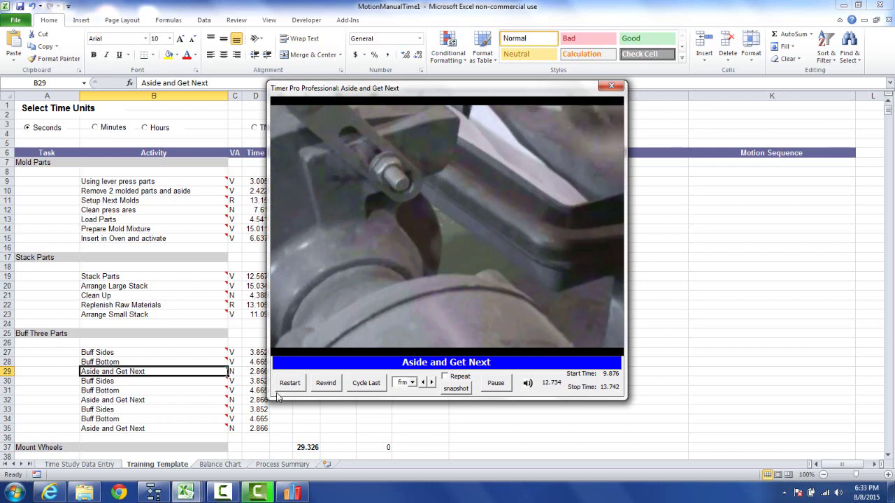
Enter 'Get next part and bring to machine' in J29 and 'Get 12, Mov12, PLE' in K29.
{"action": "left_click", "coordinate": [611, 85]}
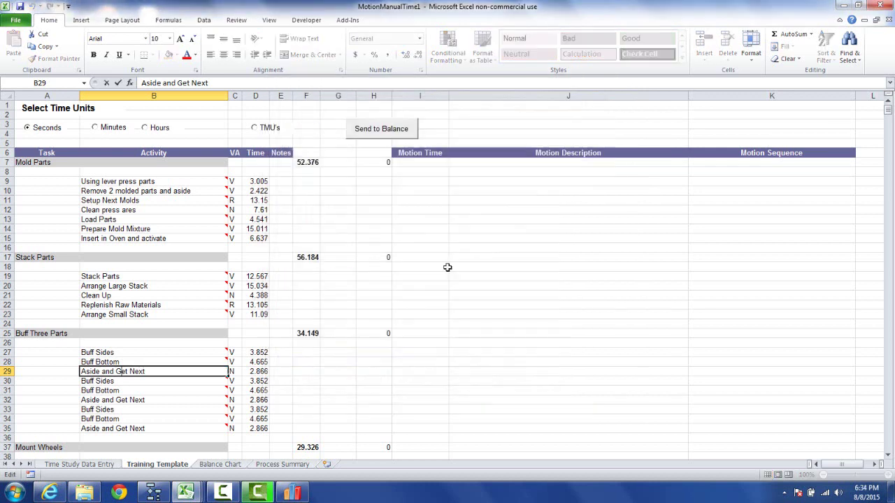
{"action": "left_click", "coordinate": [468, 371]}
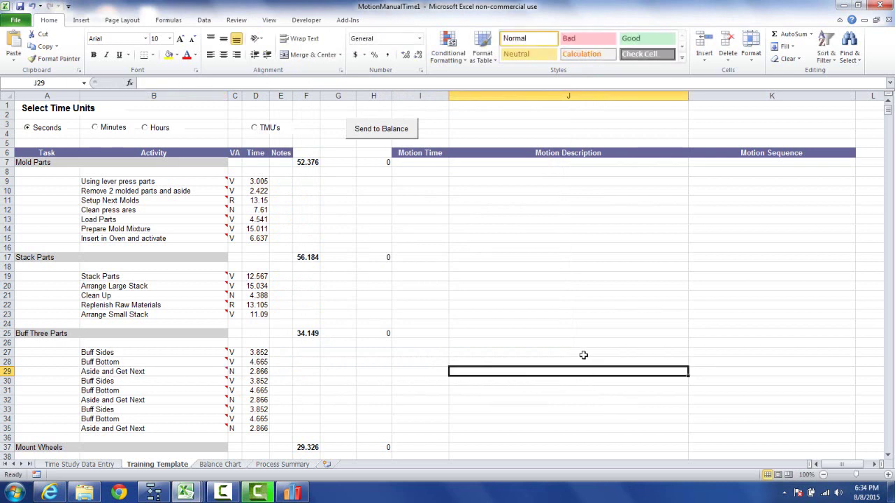
{"action": "type", "text": "Get"}
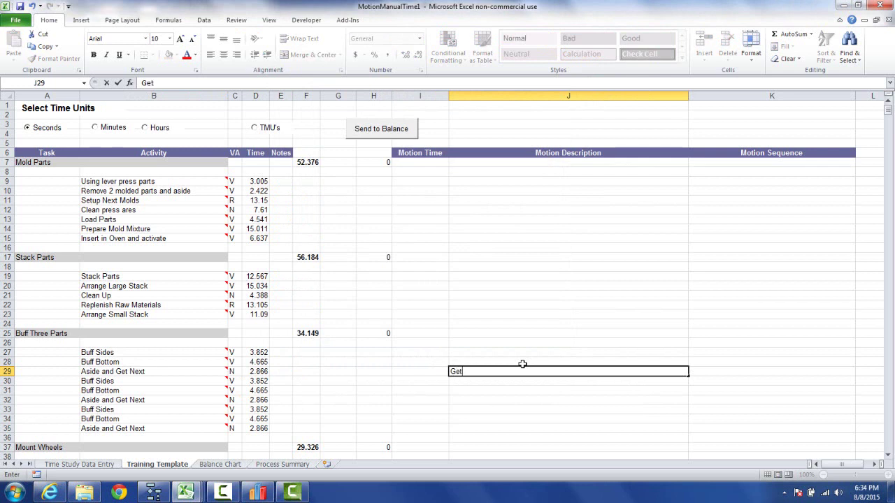
{"action": "type", "text": " next part and bring"}
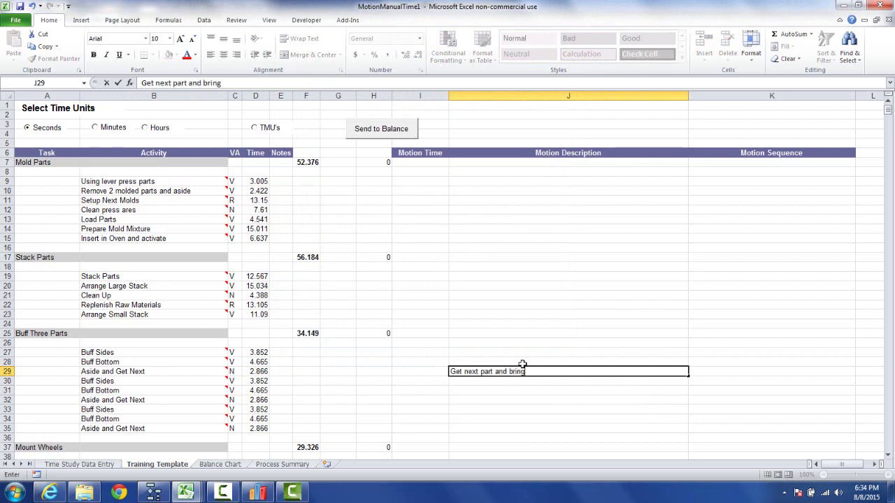
{"action": "type", "text": " to machine"}
{"action": "key", "text": "Tab"}
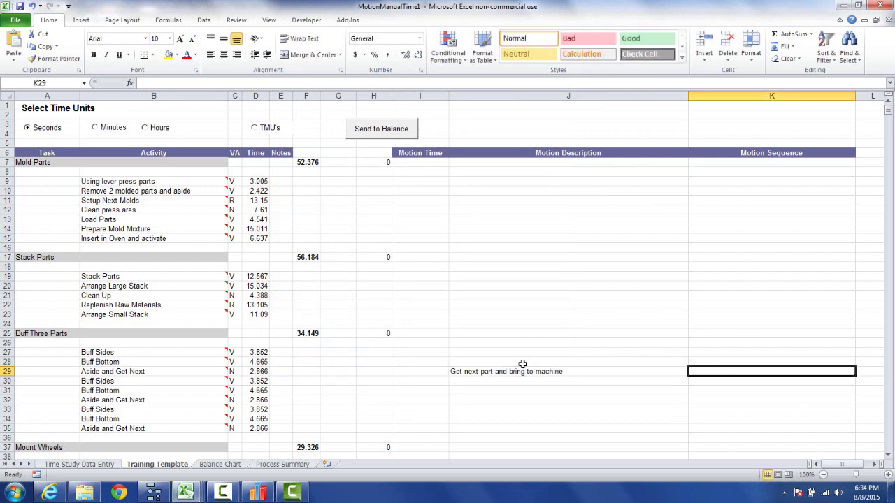
{"action": "left_click", "coordinate": [677, 400]}
{"action": "left_click", "coordinate": [698, 371]}
{"action": "type", "text": "Get 12"}
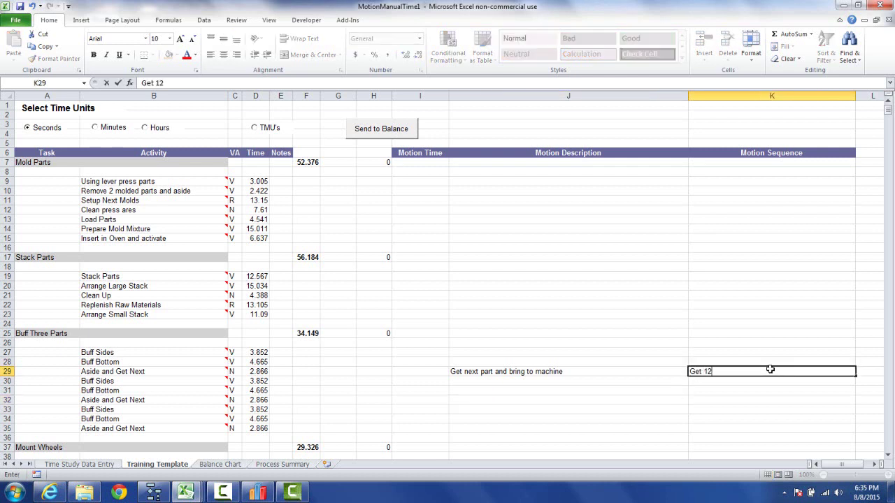
{"action": "type", "text": ", Mov12, PLE"}
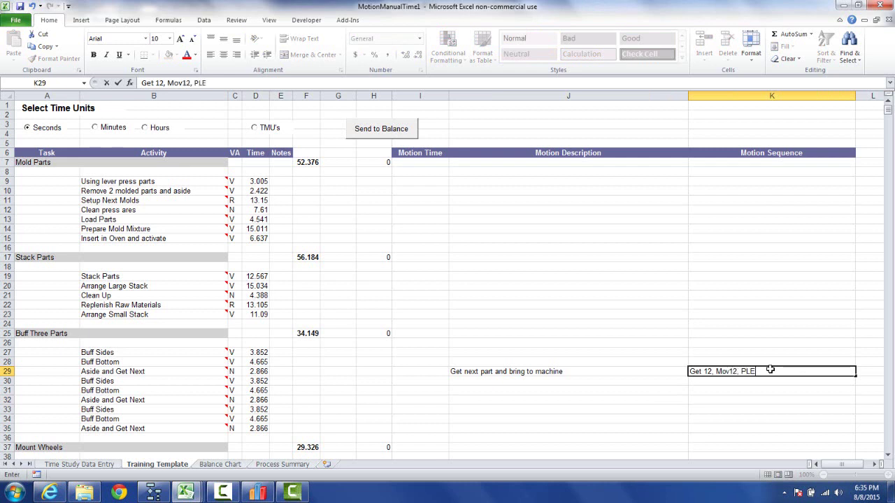
Enter 2.93 as the motion time in I29 and compare it with D29's 2.866.
{"action": "left_click", "coordinate": [434, 374]}
{"action": "type", "text": "2."}
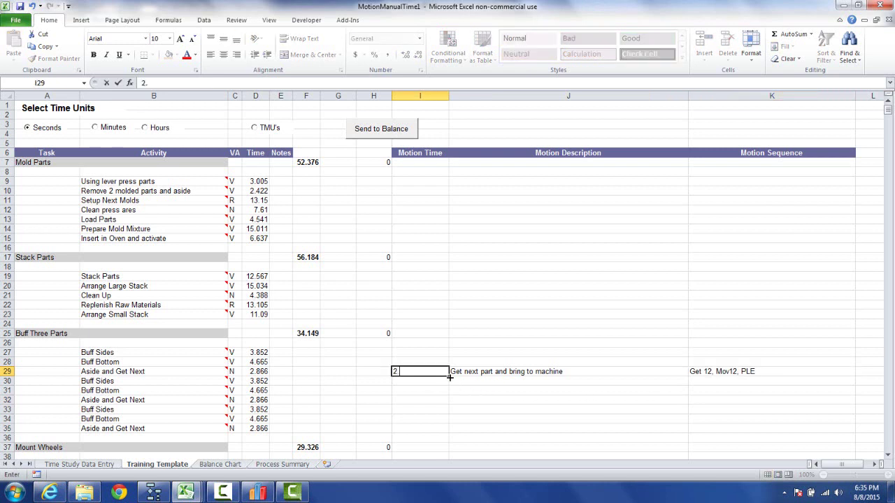
{"action": "type", "text": "93"}
{"action": "left_click", "coordinate": [410, 377]}
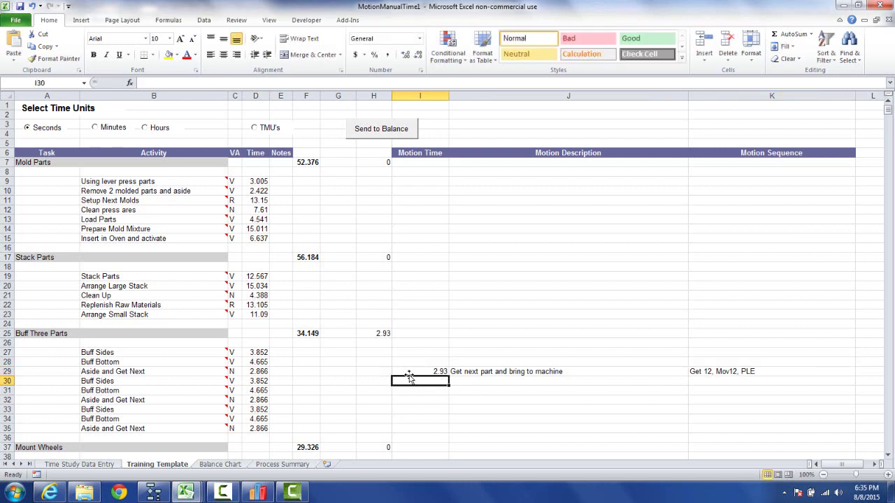
{"action": "left_click", "coordinate": [408, 372]}
{"action": "left_click", "coordinate": [245, 372]}
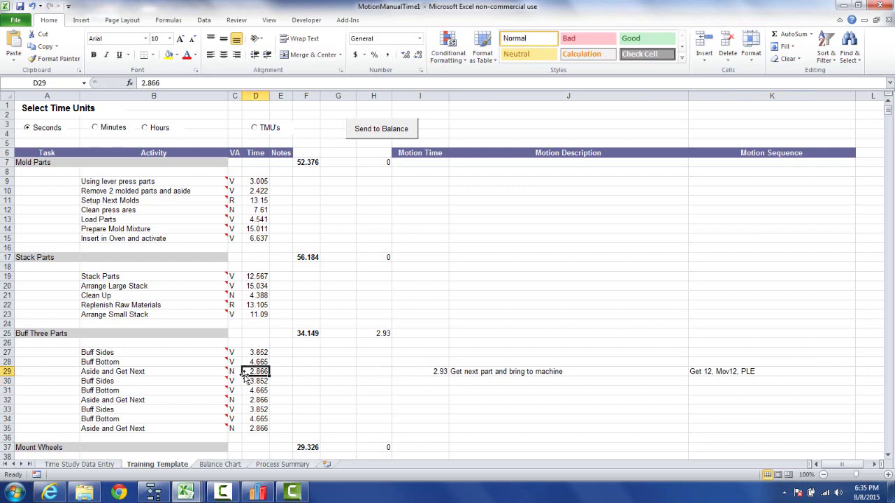
{"action": "left_click", "coordinate": [188, 374]}
{"action": "left_click", "coordinate": [253, 372]}
Return to the Balance chart window showing the seven stations.
{"action": "mouse_move", "coordinate": [257, 494]}
{"action": "left_click", "coordinate": [259, 380]}
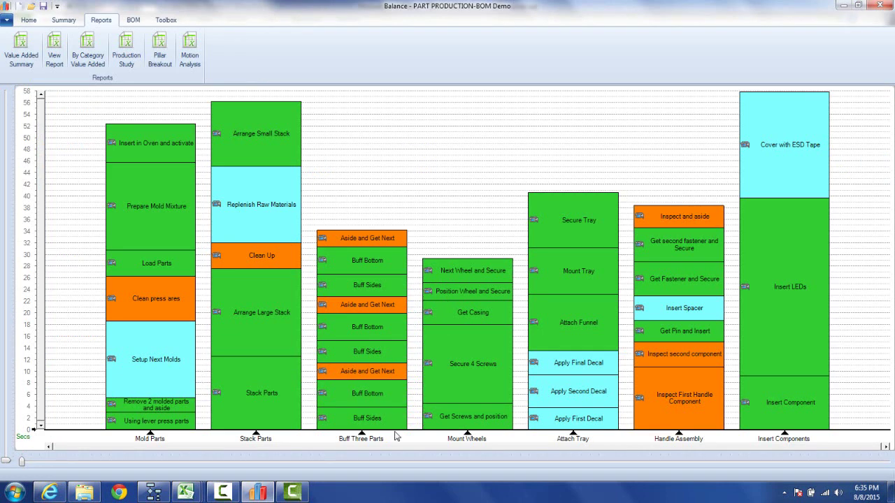
{"action": "mouse_move", "coordinate": [400, 419]}
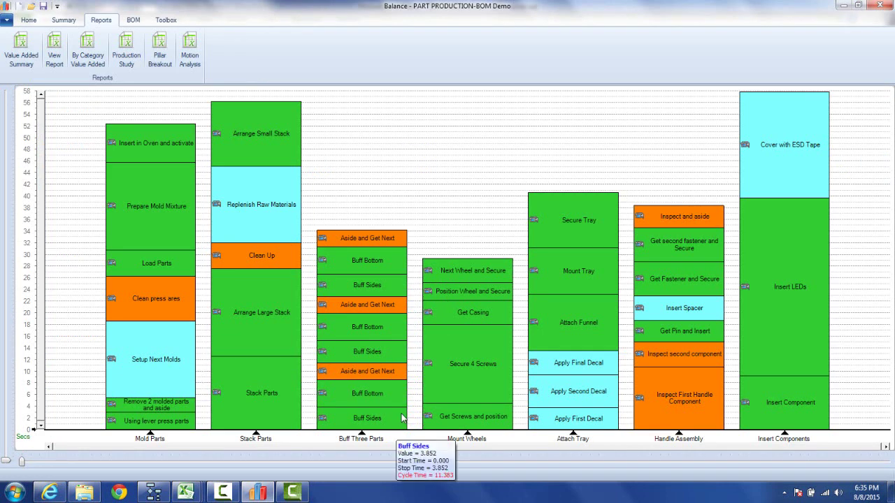